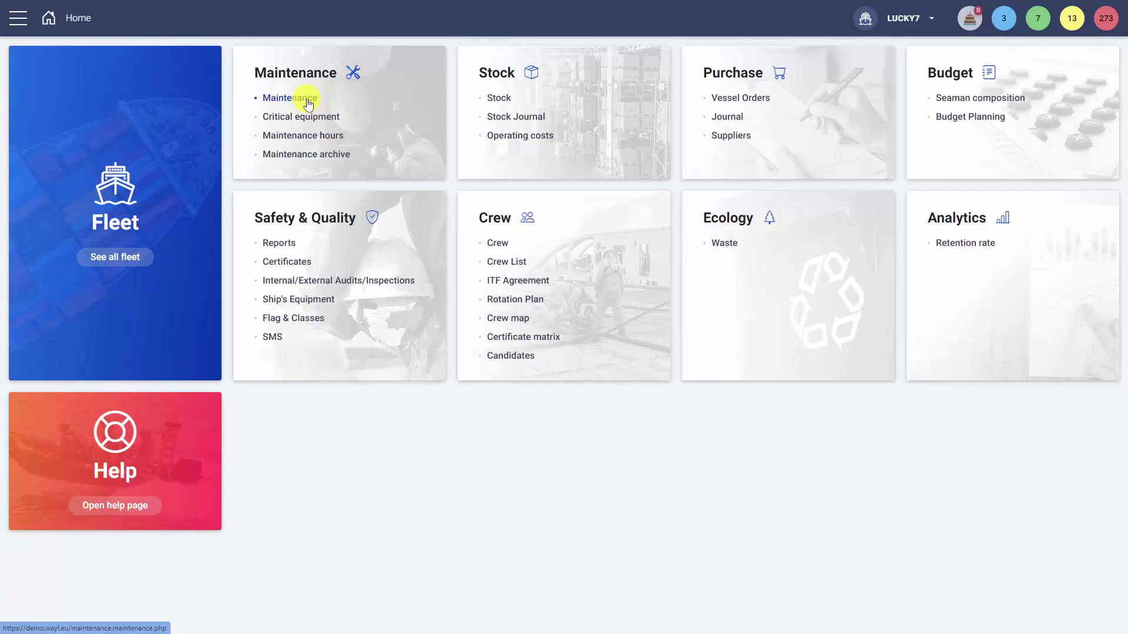
Open the Maintenance page showing the vessel's maintenance works
click(306, 98)
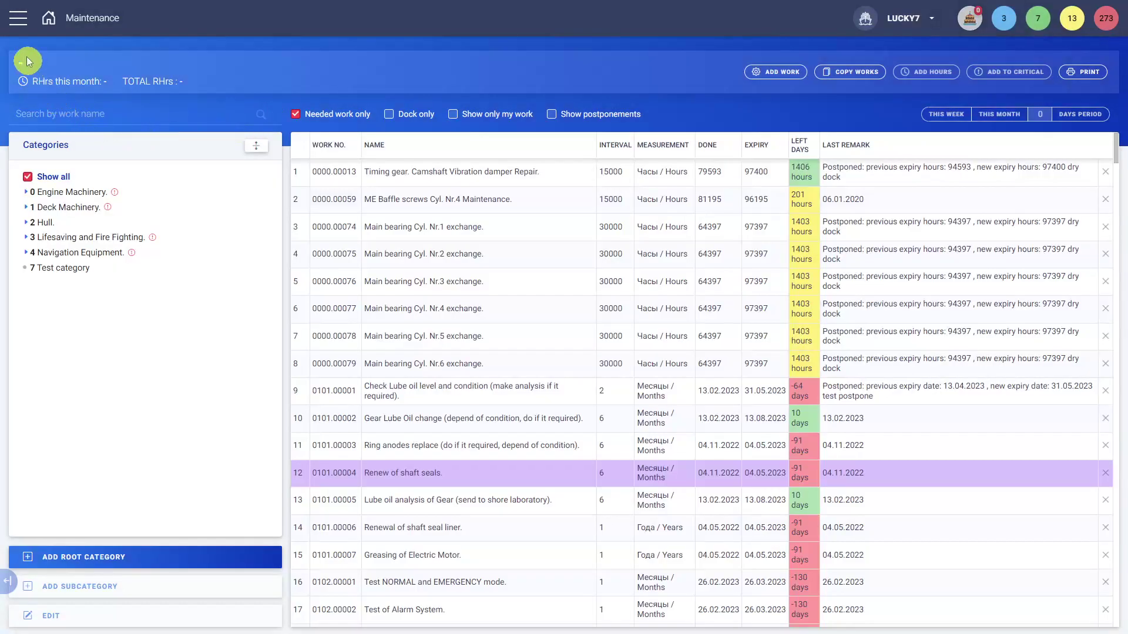
click(19, 24)
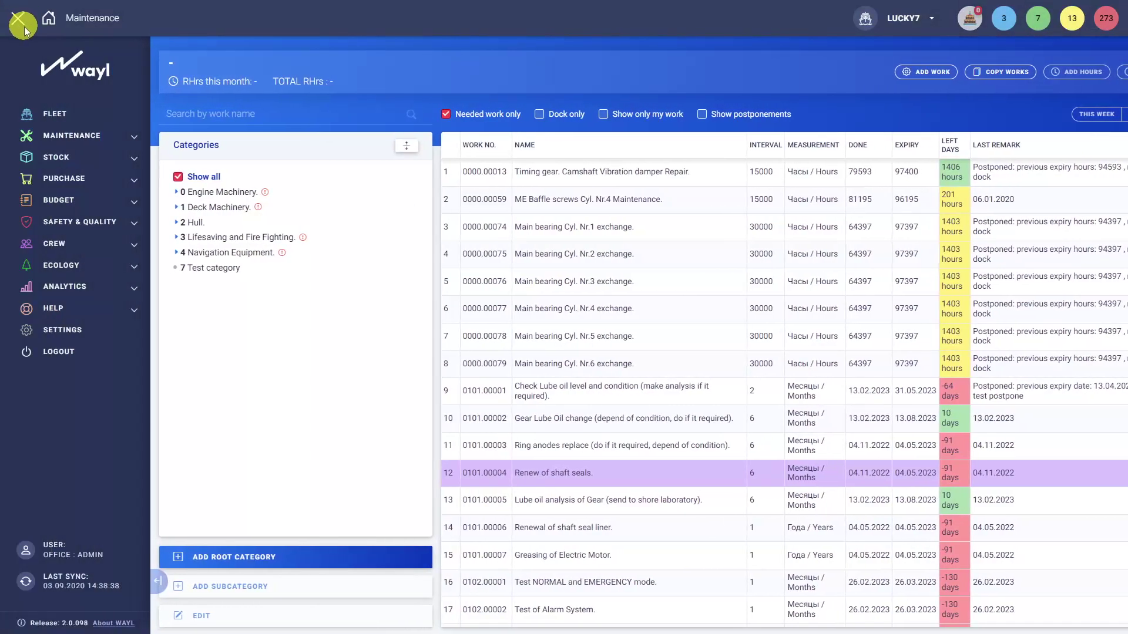
click(83, 135)
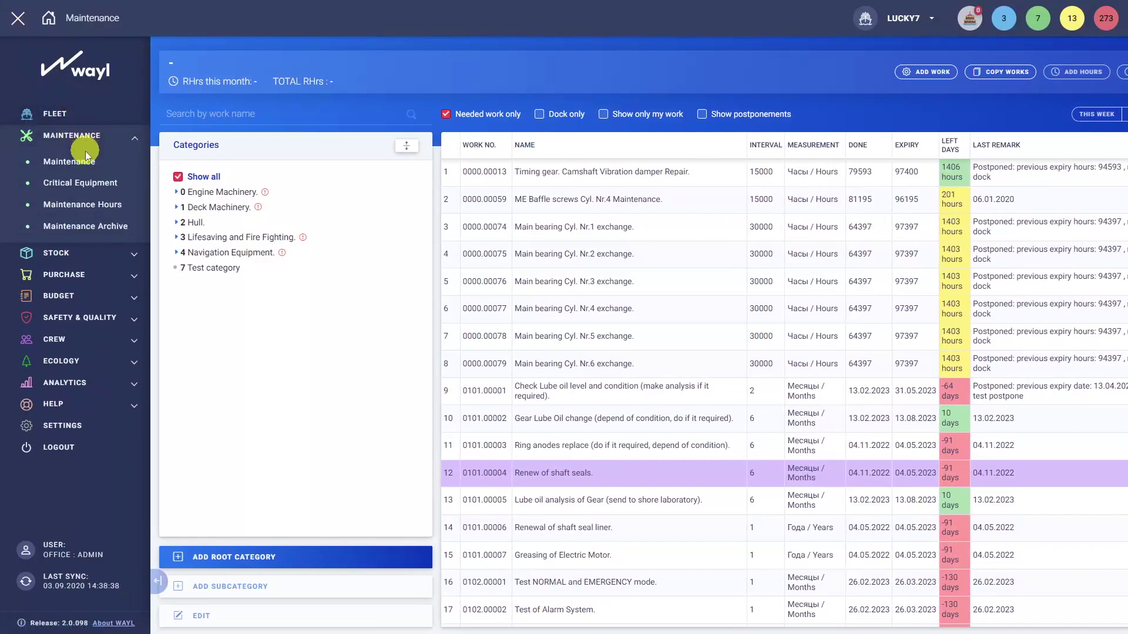
click(84, 165)
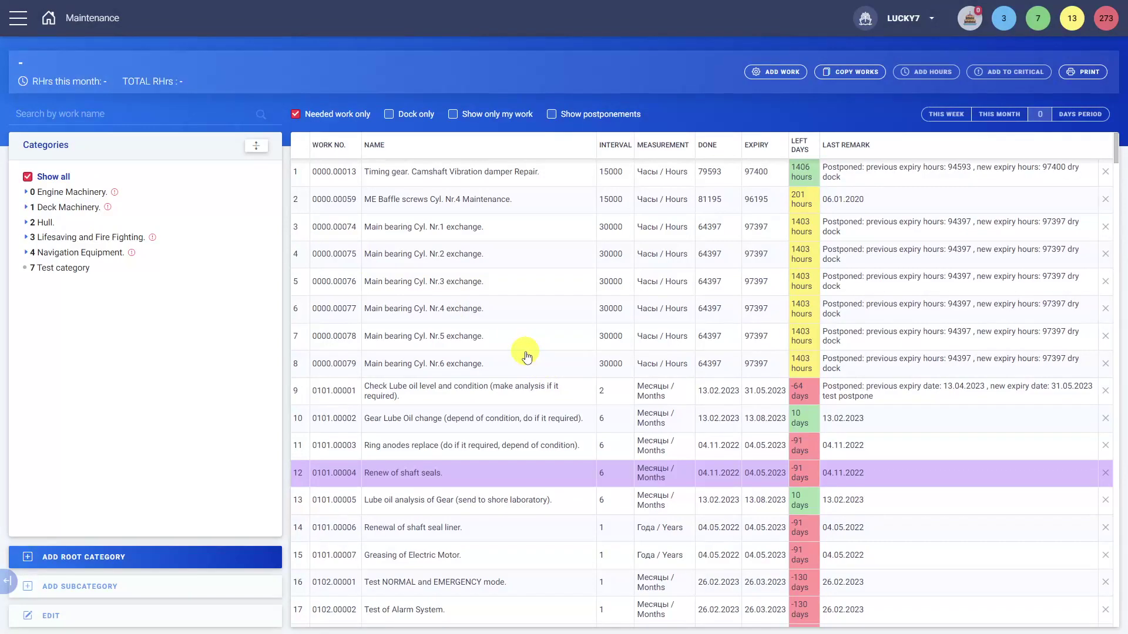
Start a new work with an interval of 1 in Дни / Days, and check its category choices and description field
click(749, 69)
click(787, 75)
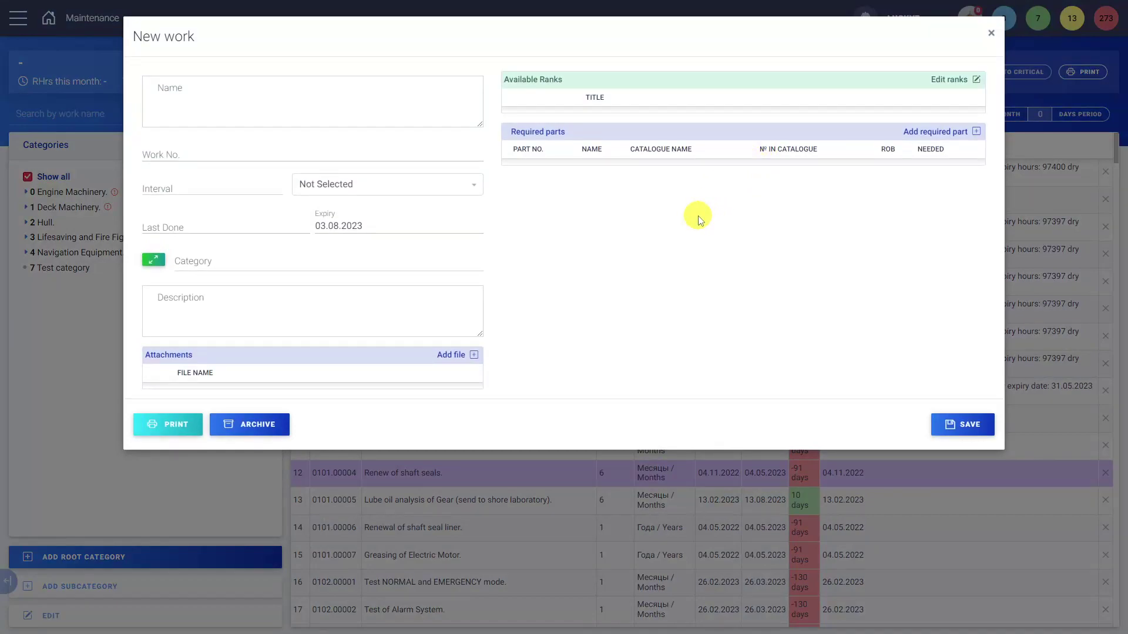
click(289, 113)
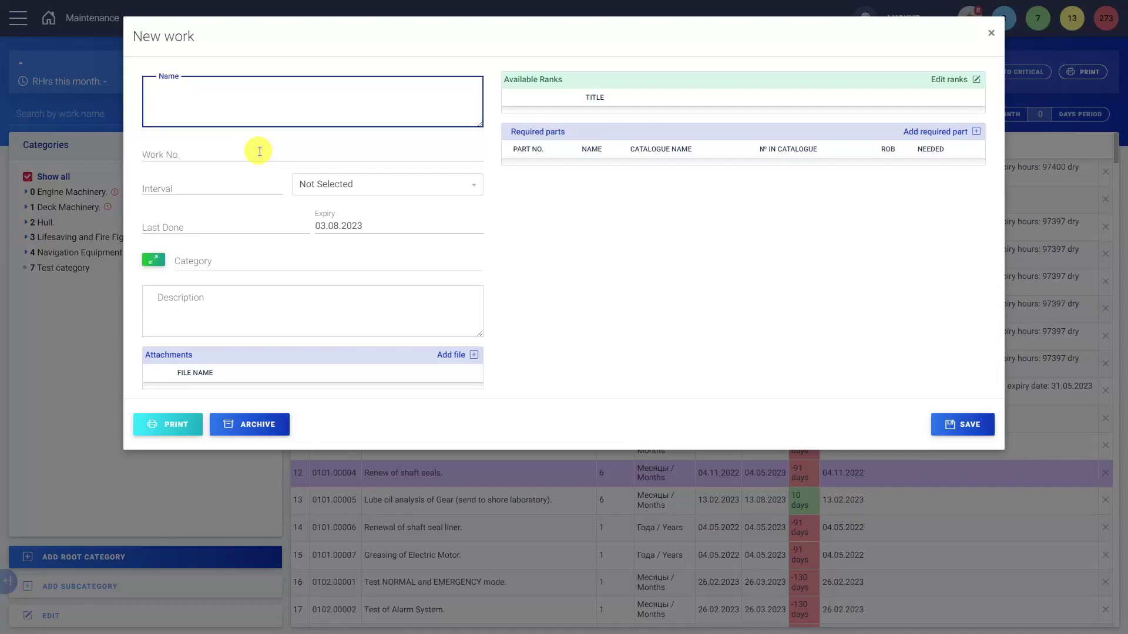
click(243, 180)
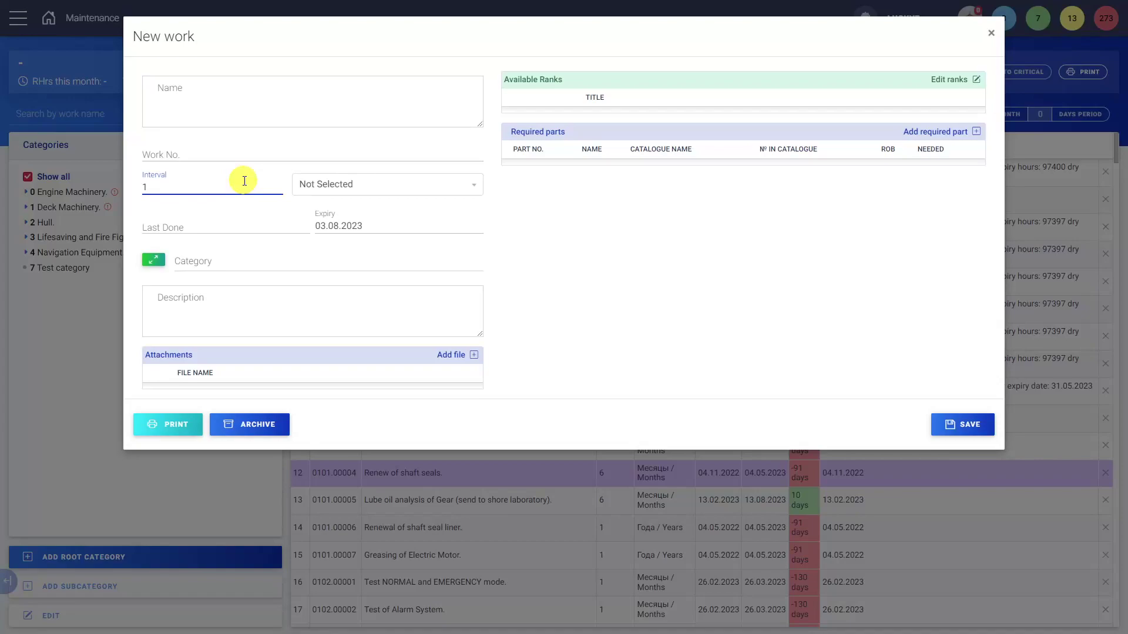
click(330, 182)
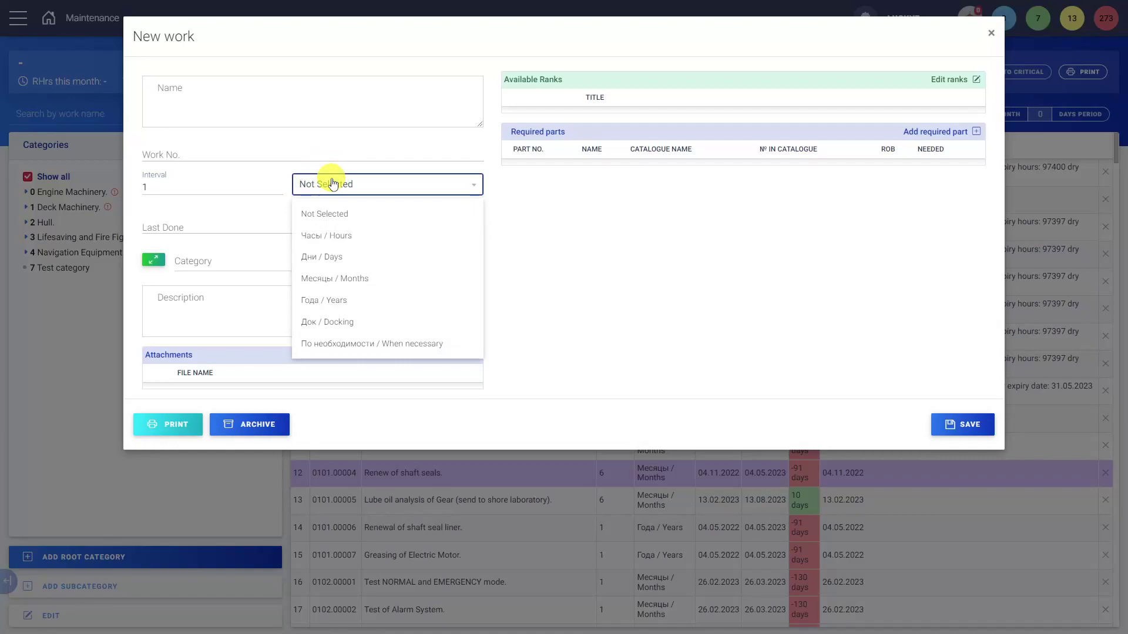
click(322, 256)
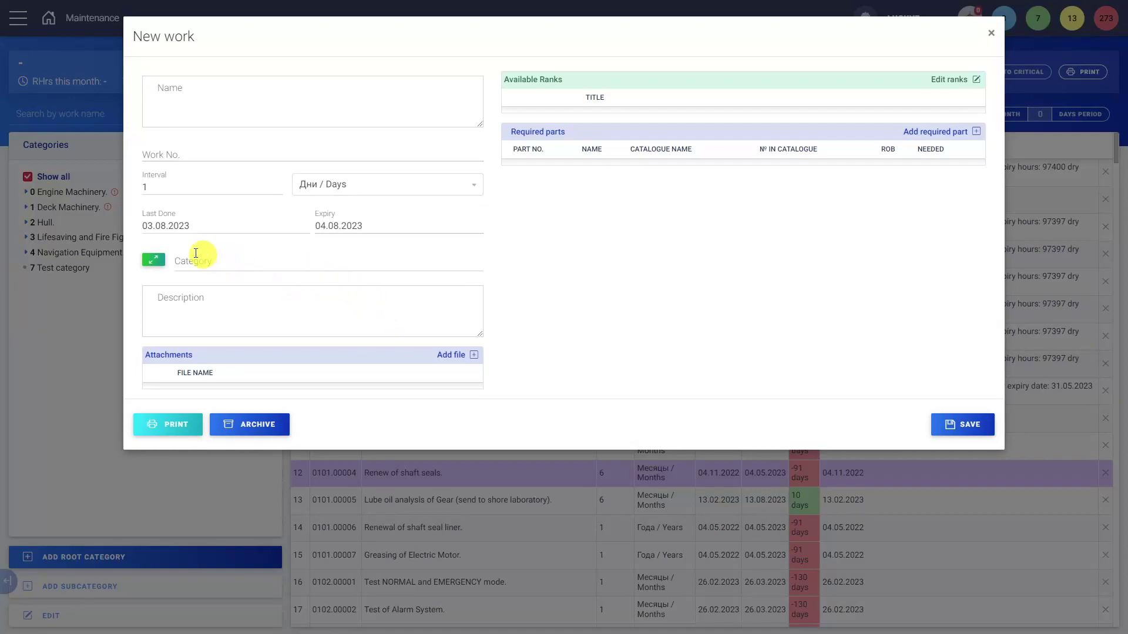
click(155, 260)
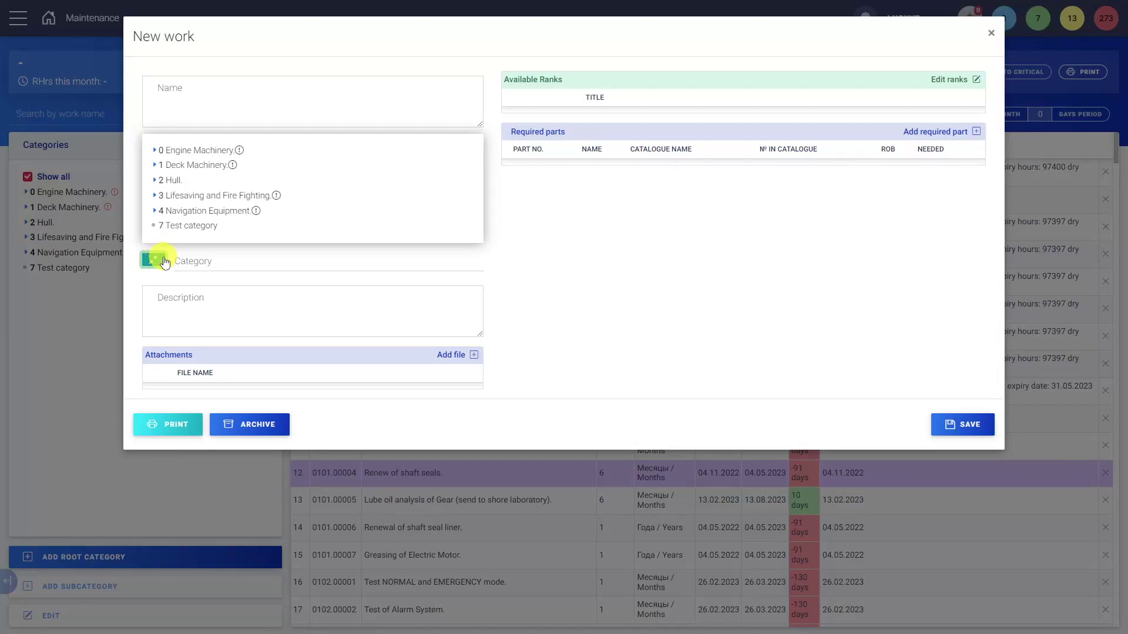
click(202, 306)
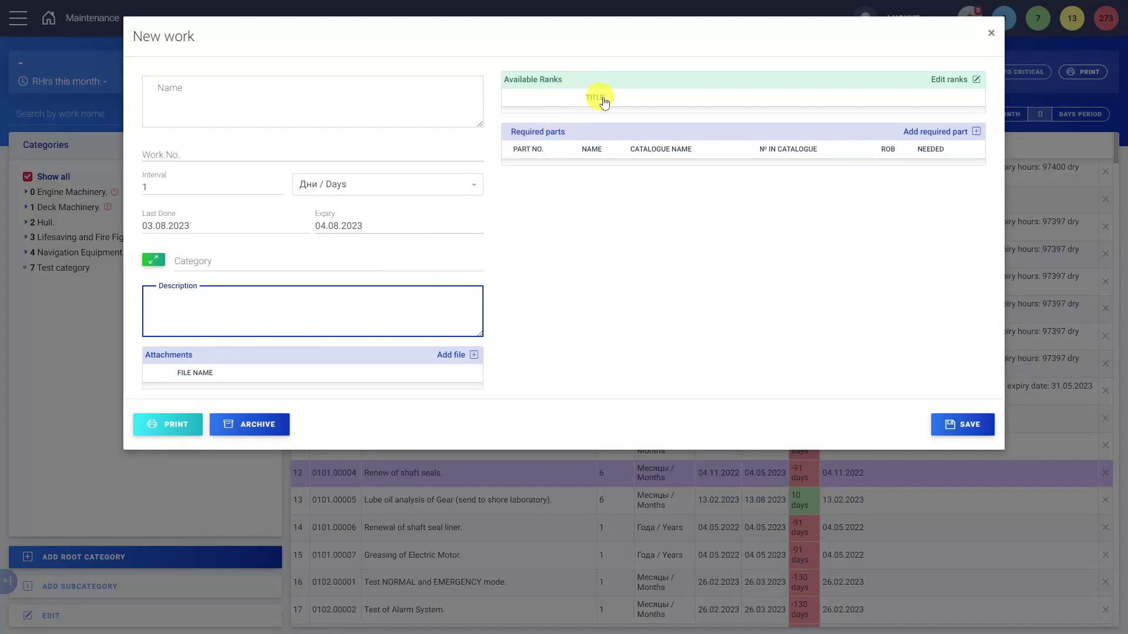
View the ranks that can be assigned to the new work, leaving the selection unsaved
click(953, 80)
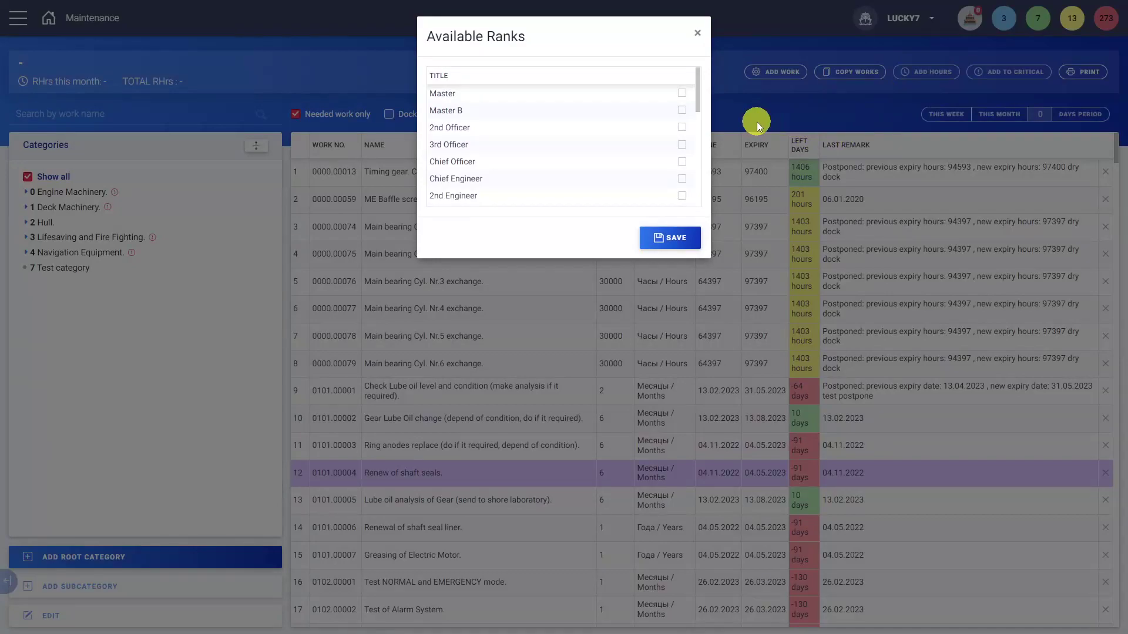
click(678, 114)
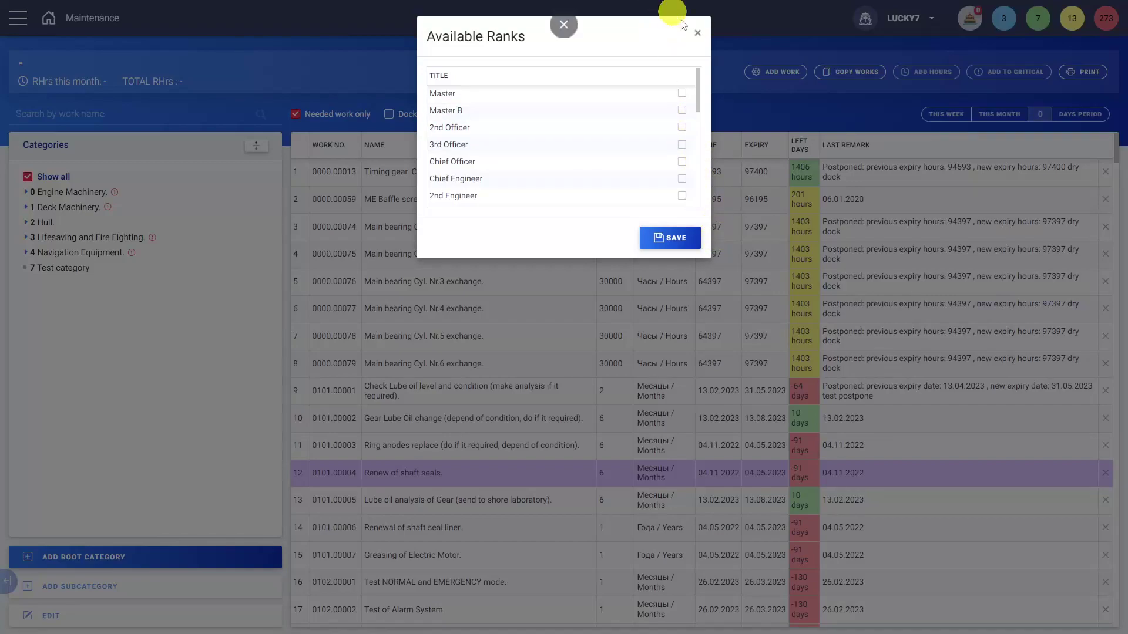
click(697, 33)
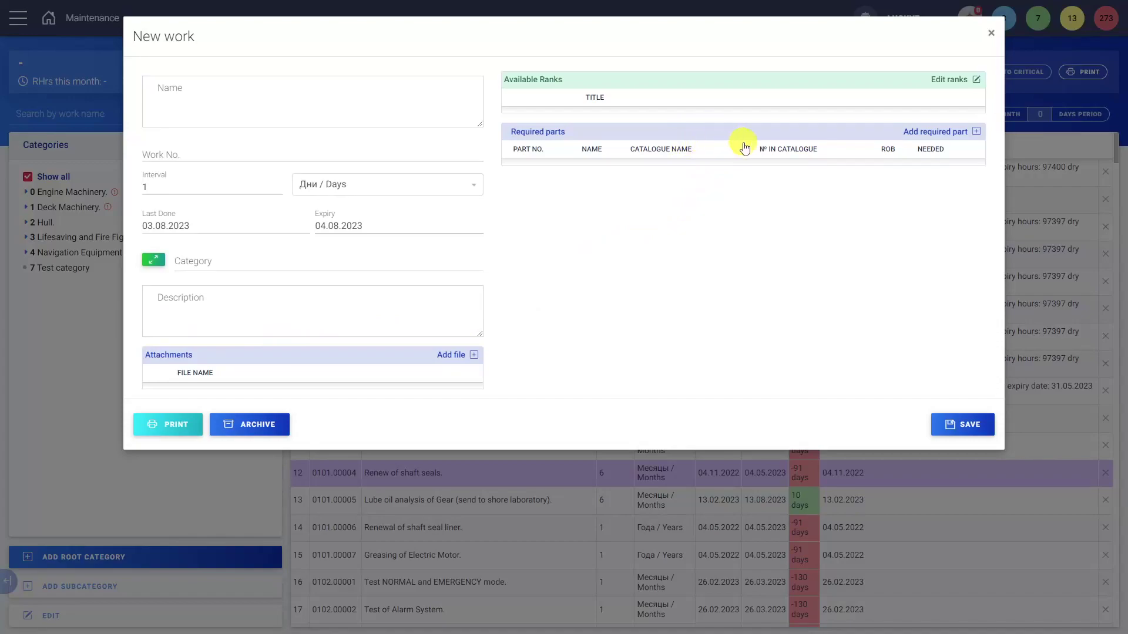
View the stock parts that can be required for the new work, and close the new work form without saving
click(940, 134)
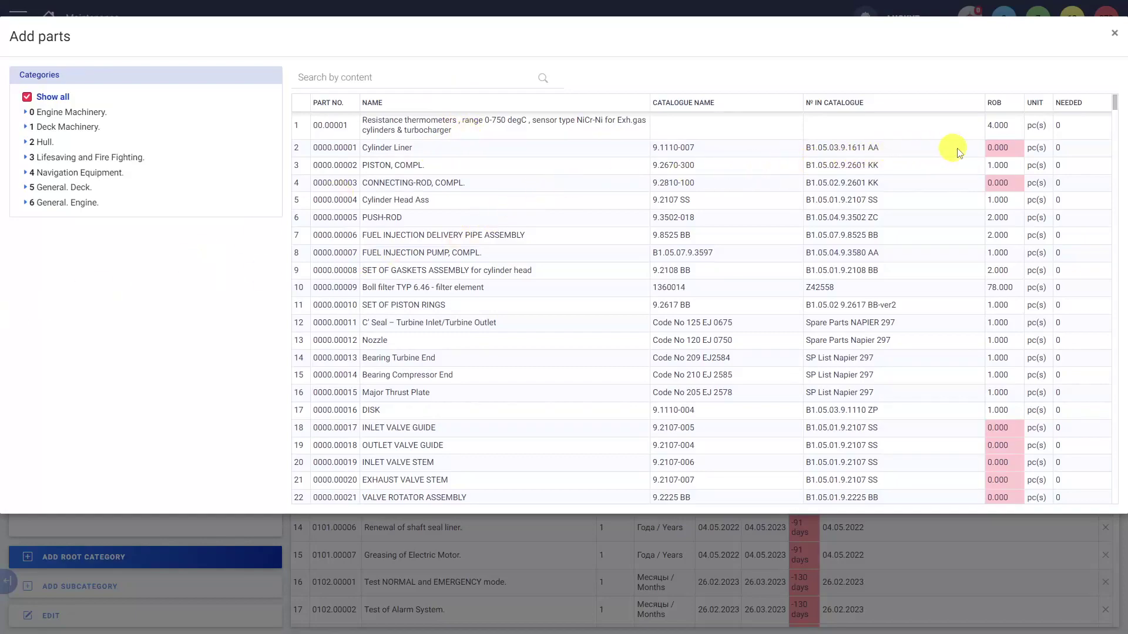
click(1060, 129)
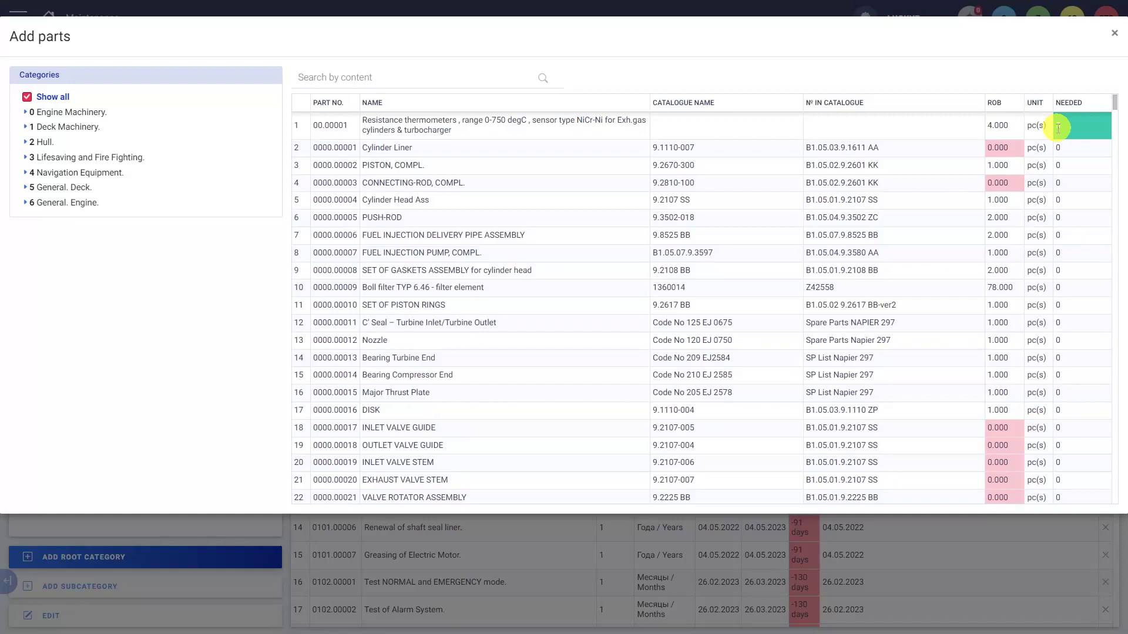
click(1114, 35)
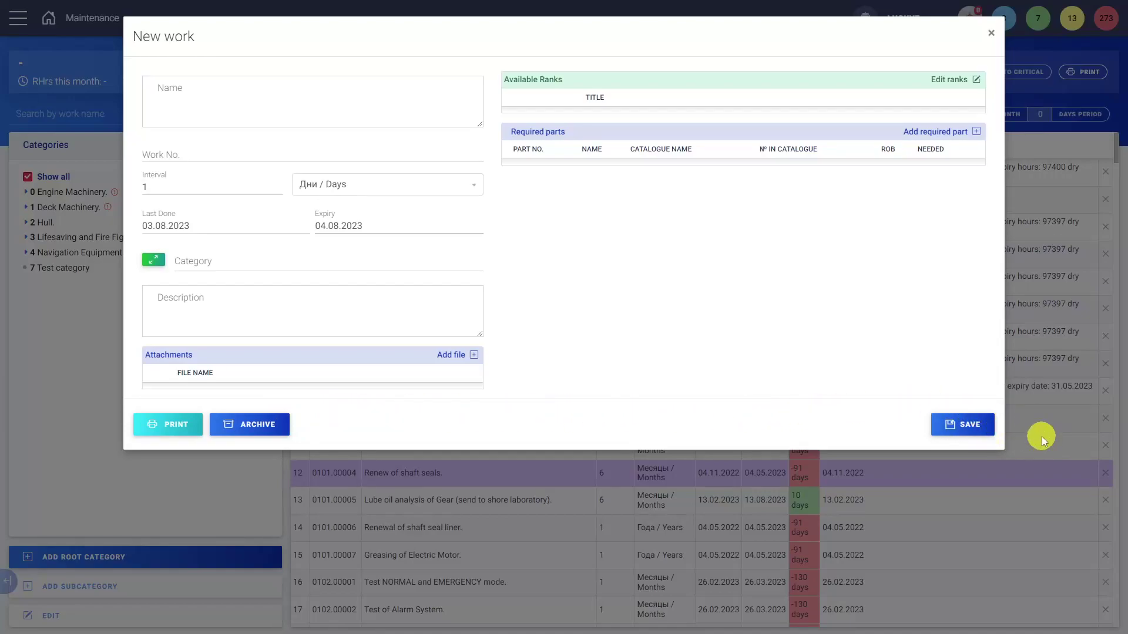
click(991, 33)
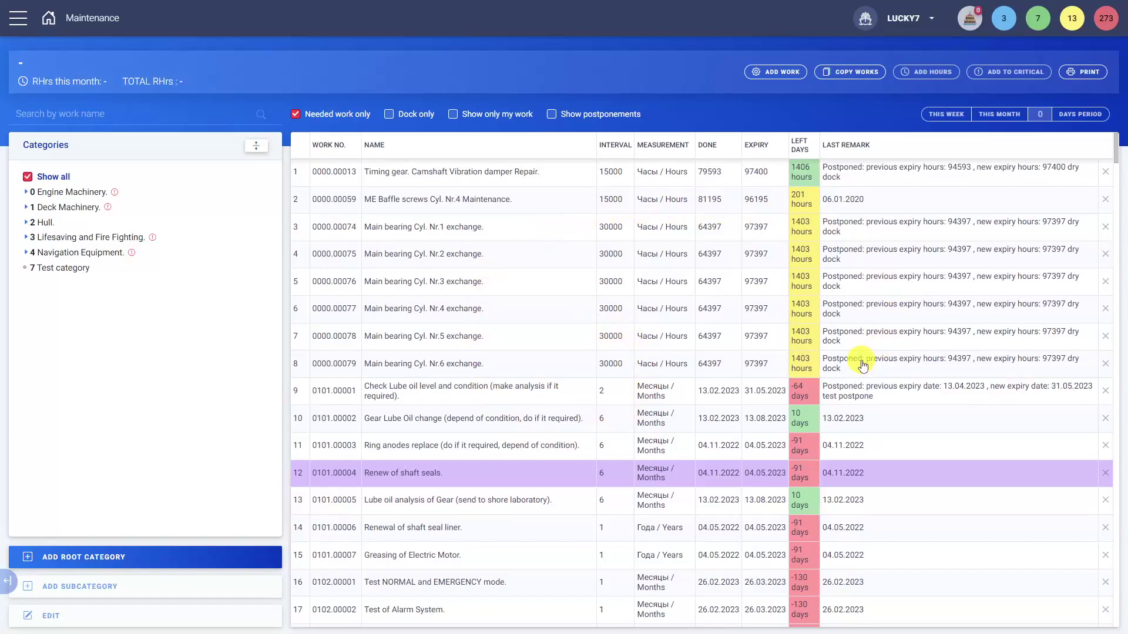
View the details of the work "Main bearing Cyl. Nr.5 exchange" and close them
click(712, 334)
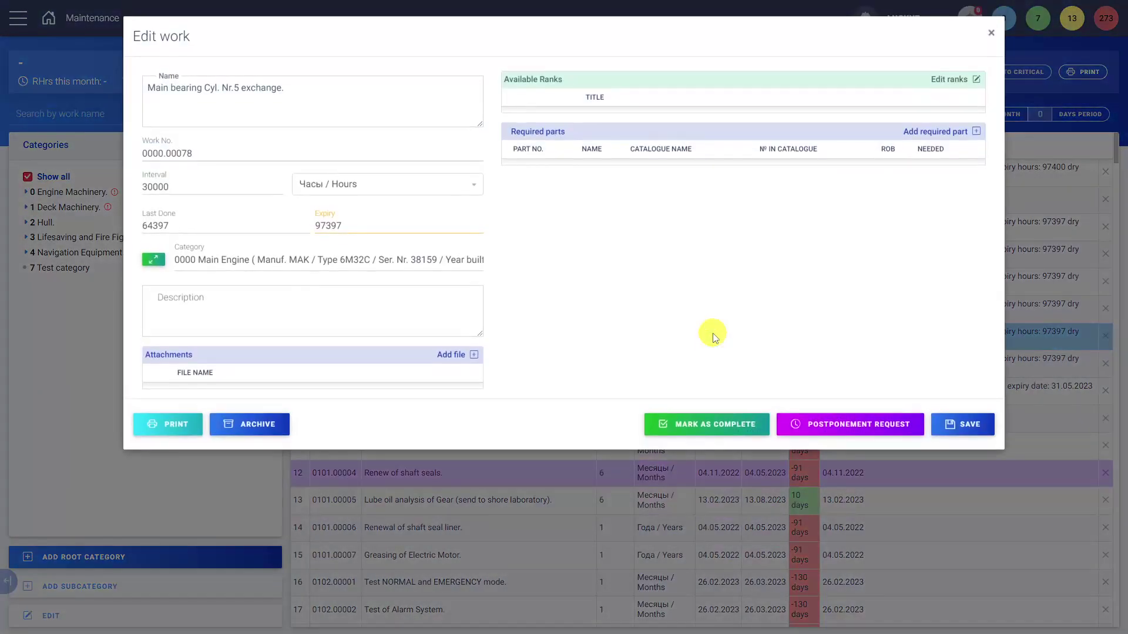
key(Escape)
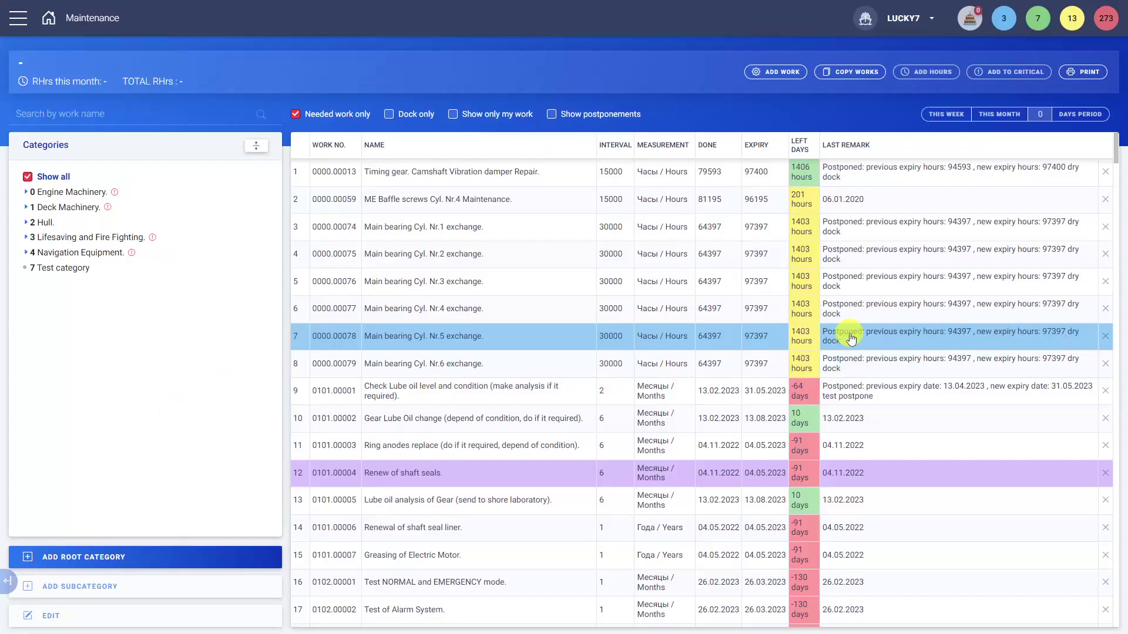
Try setting up a copy of works with 0 Engine Machinery as both source and target category, and close without copying
click(863, 71)
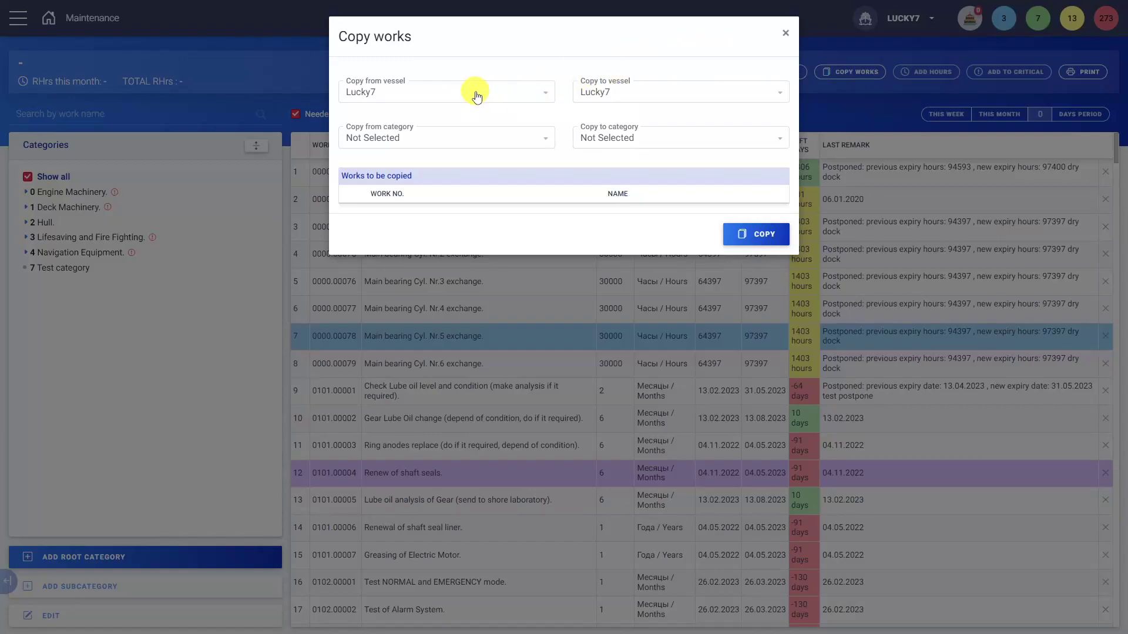
click(633, 95)
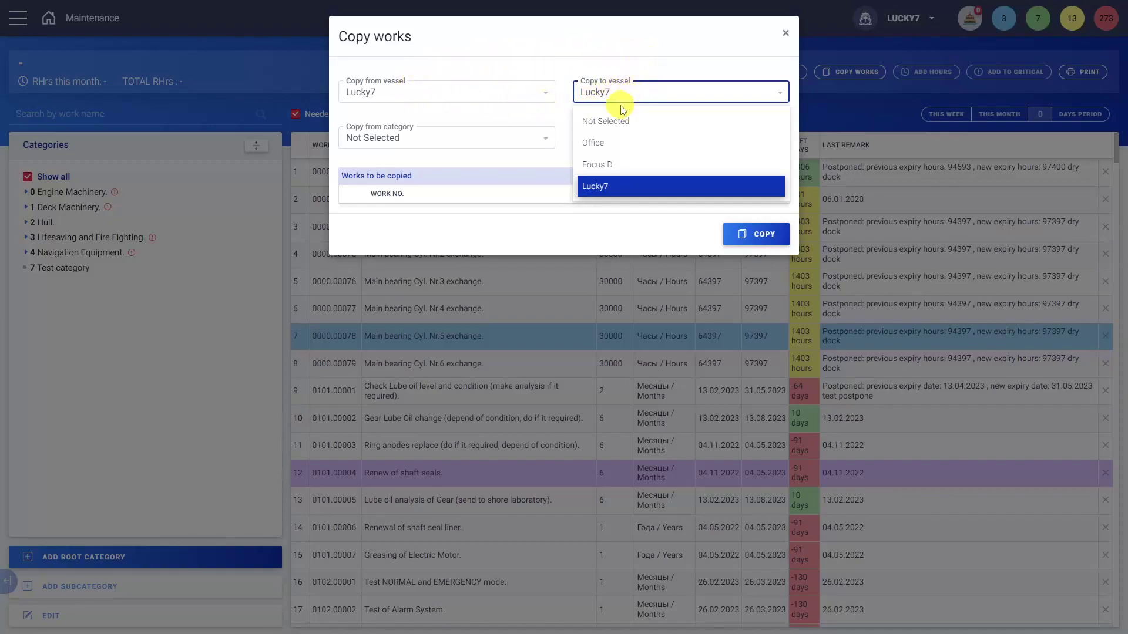
click(475, 140)
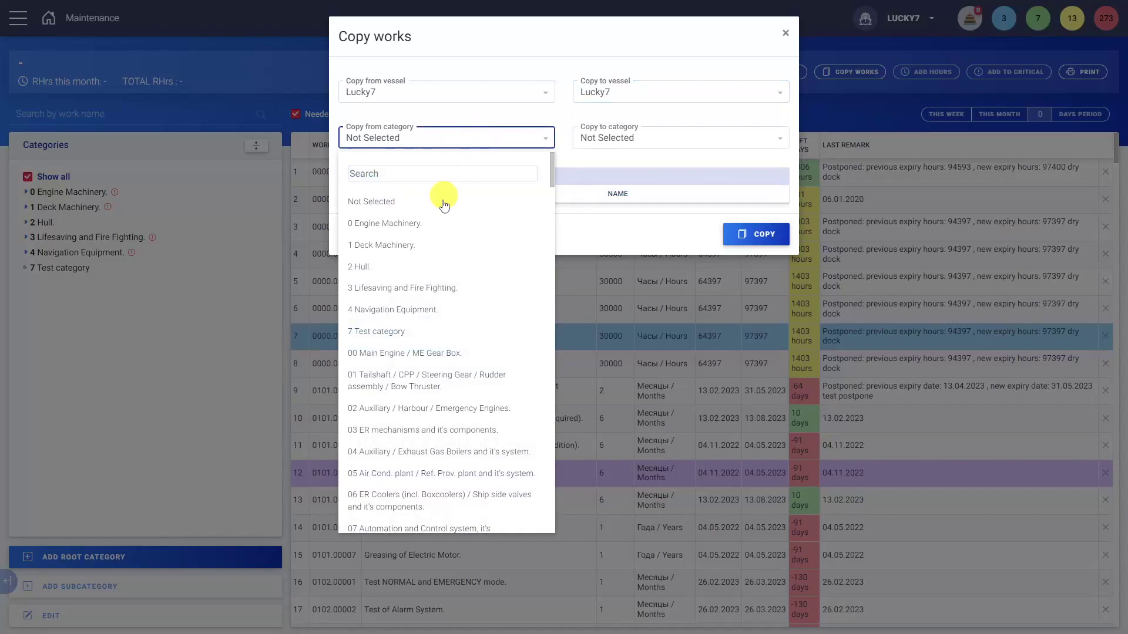
click(433, 224)
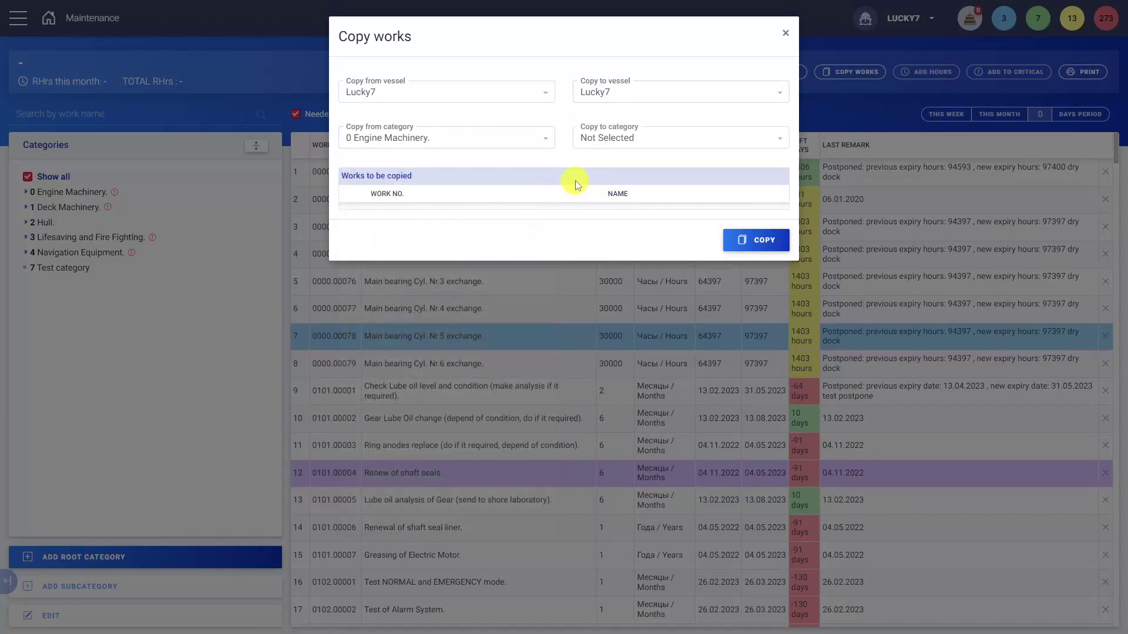
click(622, 141)
click(621, 223)
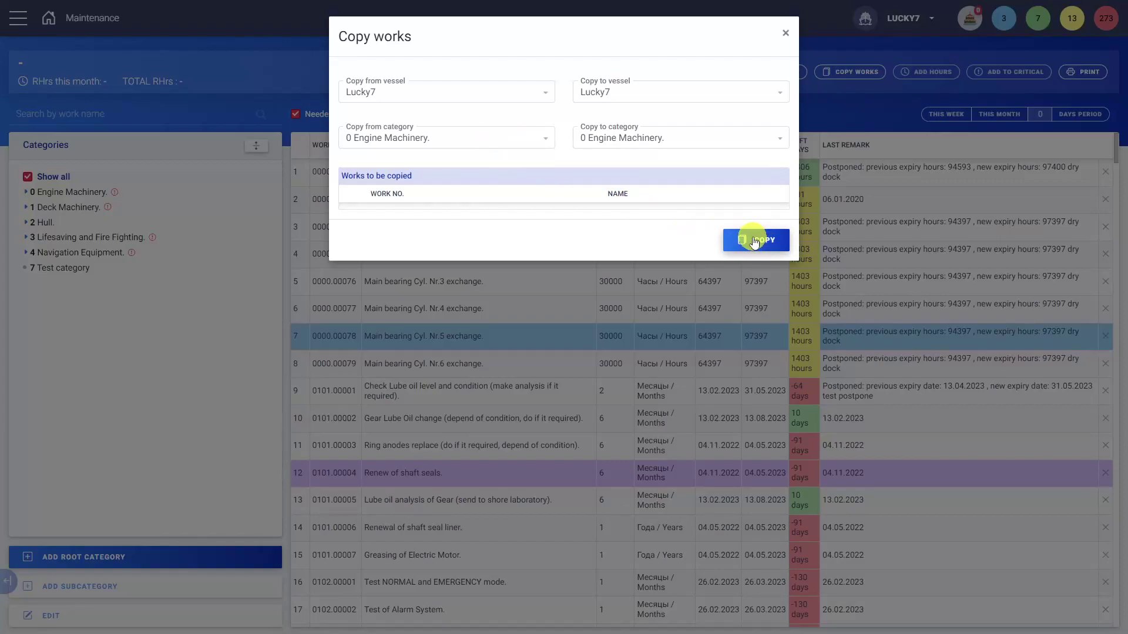
click(785, 31)
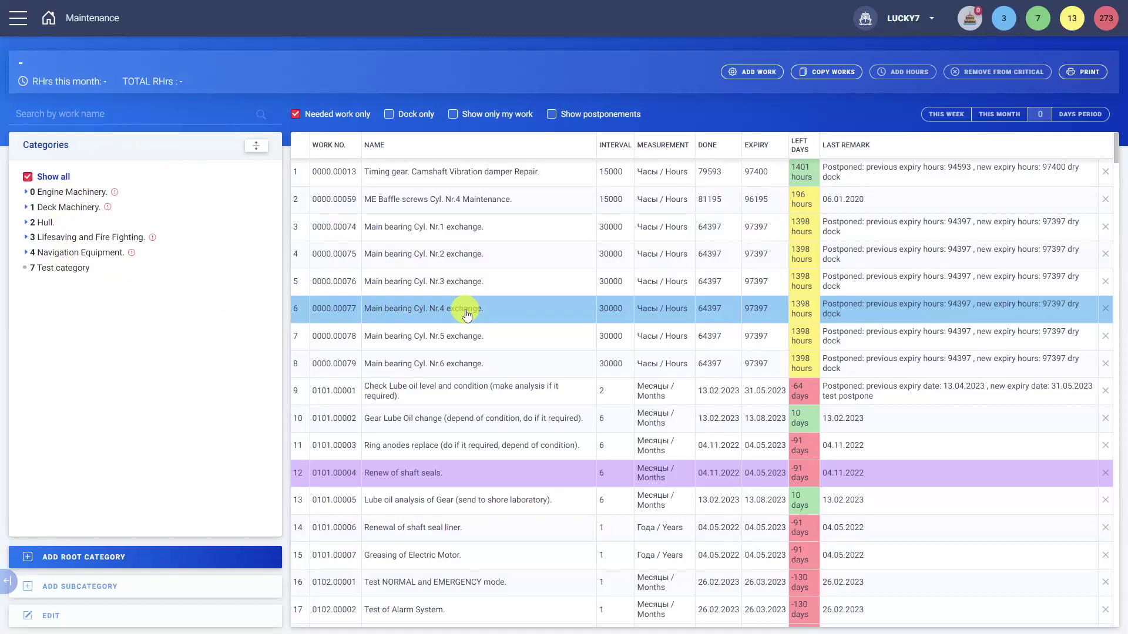
Select the 0 Engine Machinery category and examine its running-hours entries and equipment in Add hours
click(72, 192)
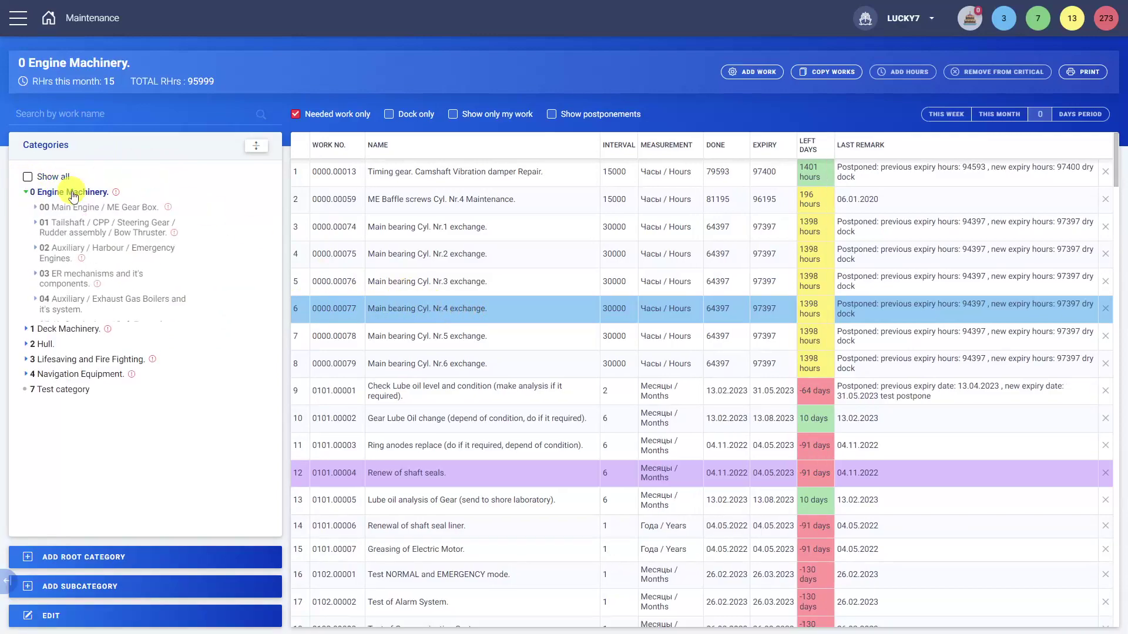
click(892, 77)
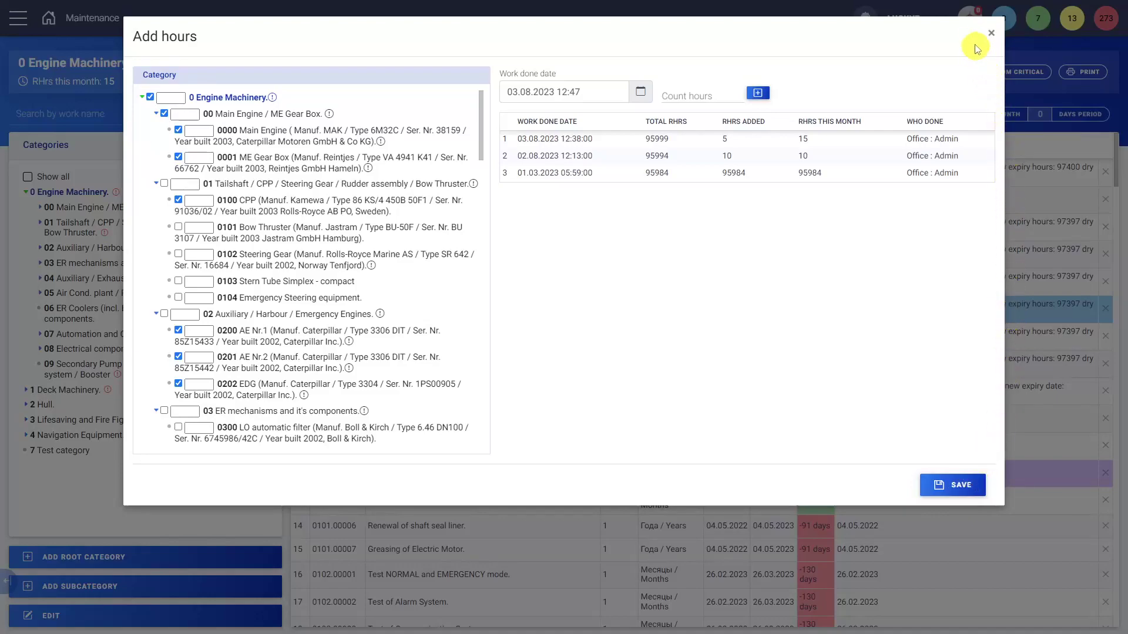
click(991, 33)
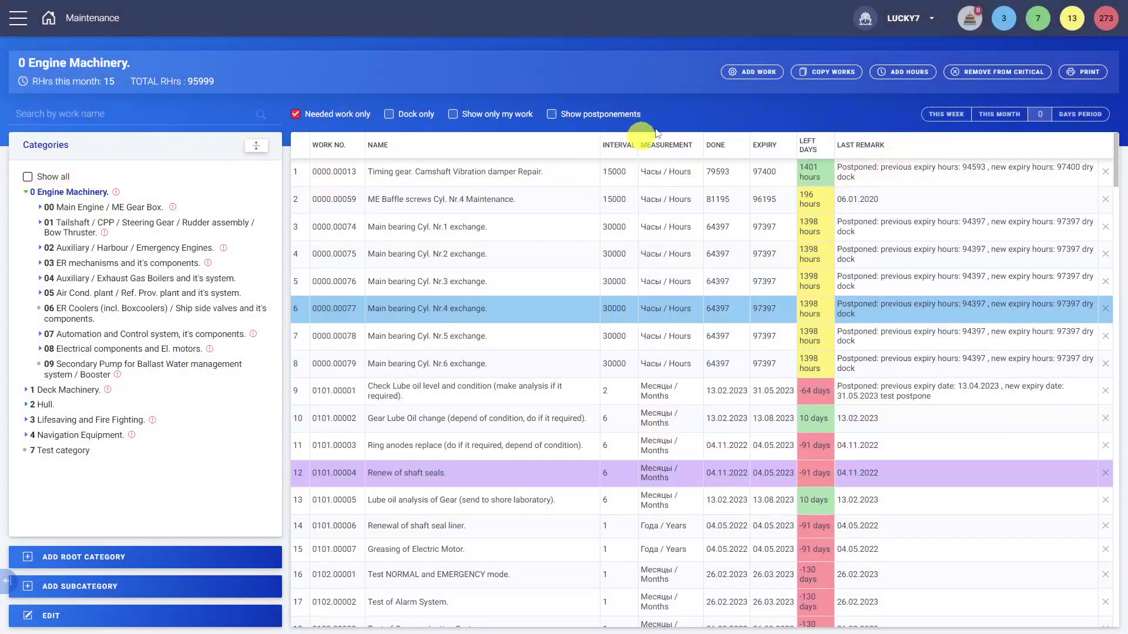
click(909, 73)
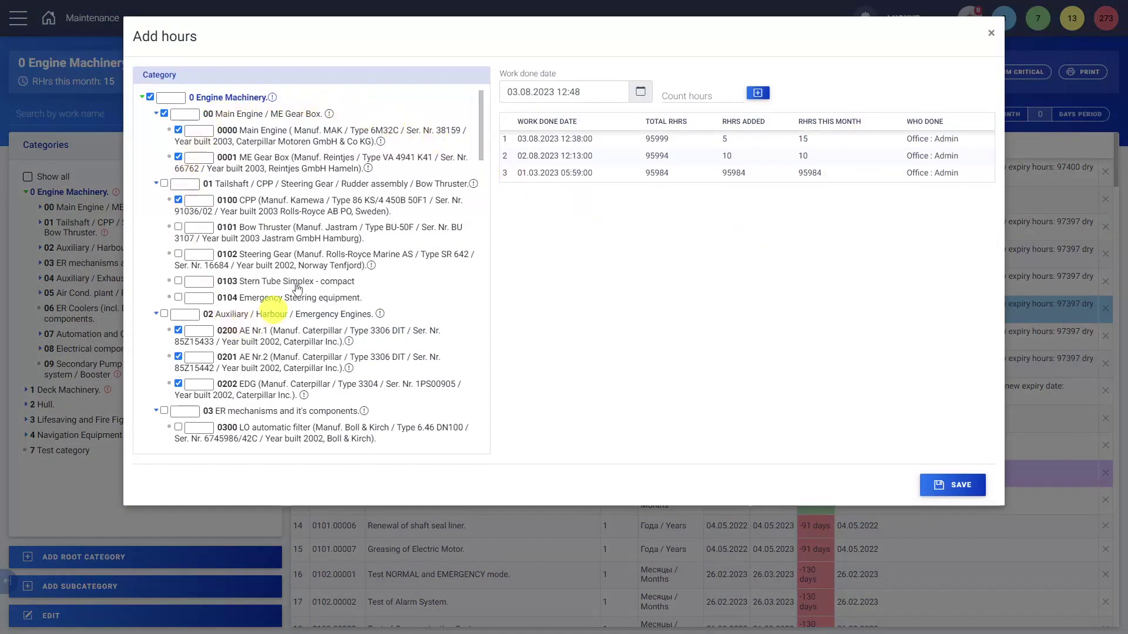
double_click(654, 138)
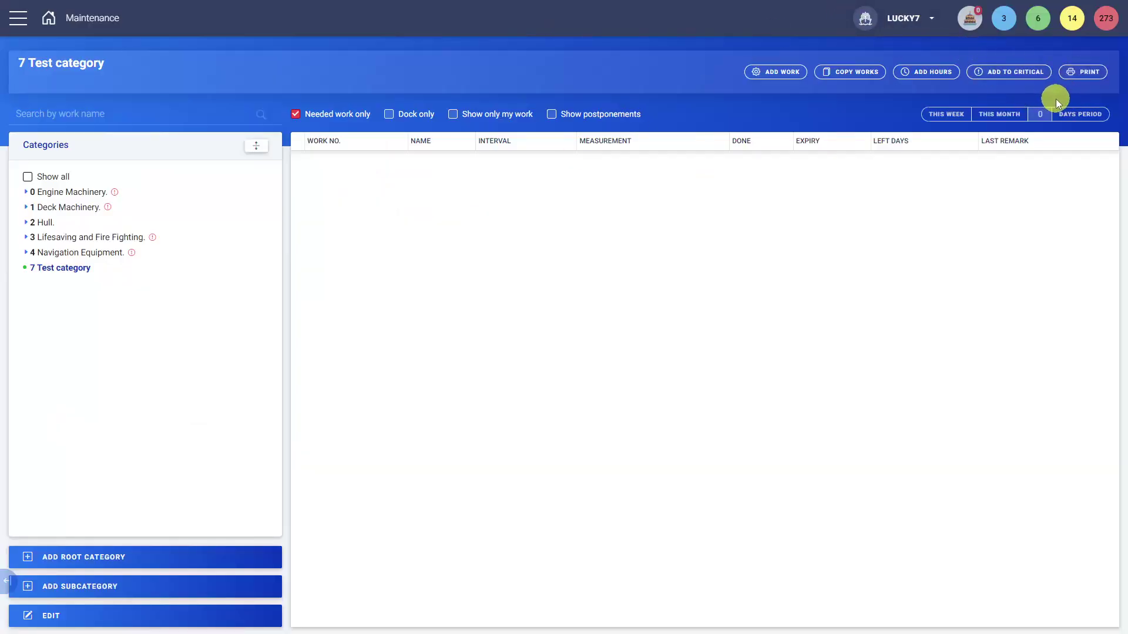
click(19, 18)
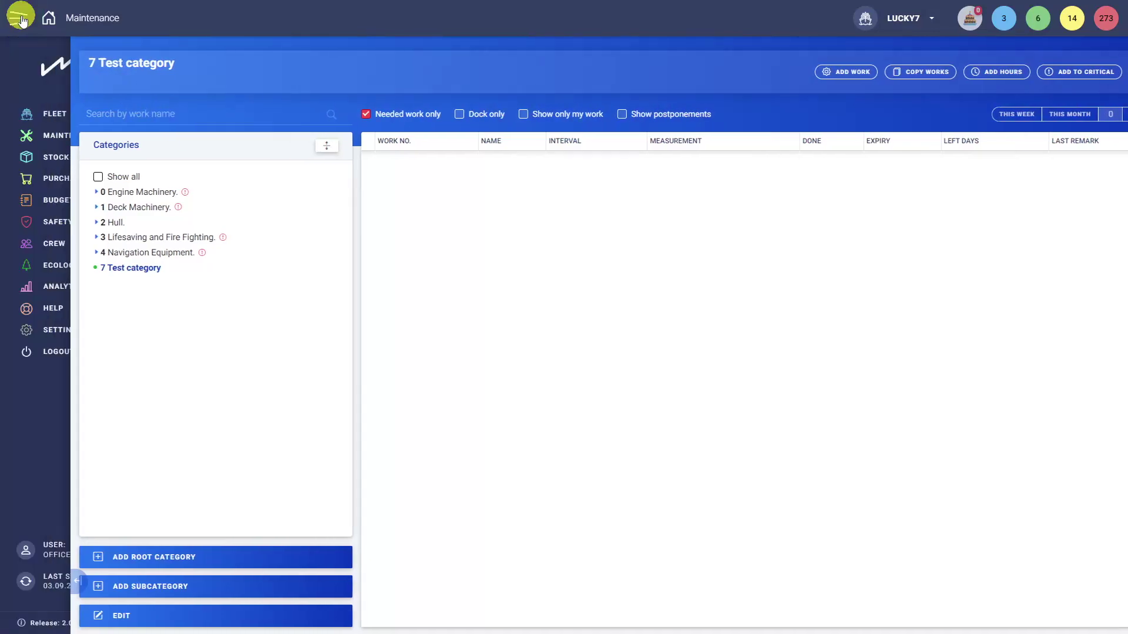
click(81, 135)
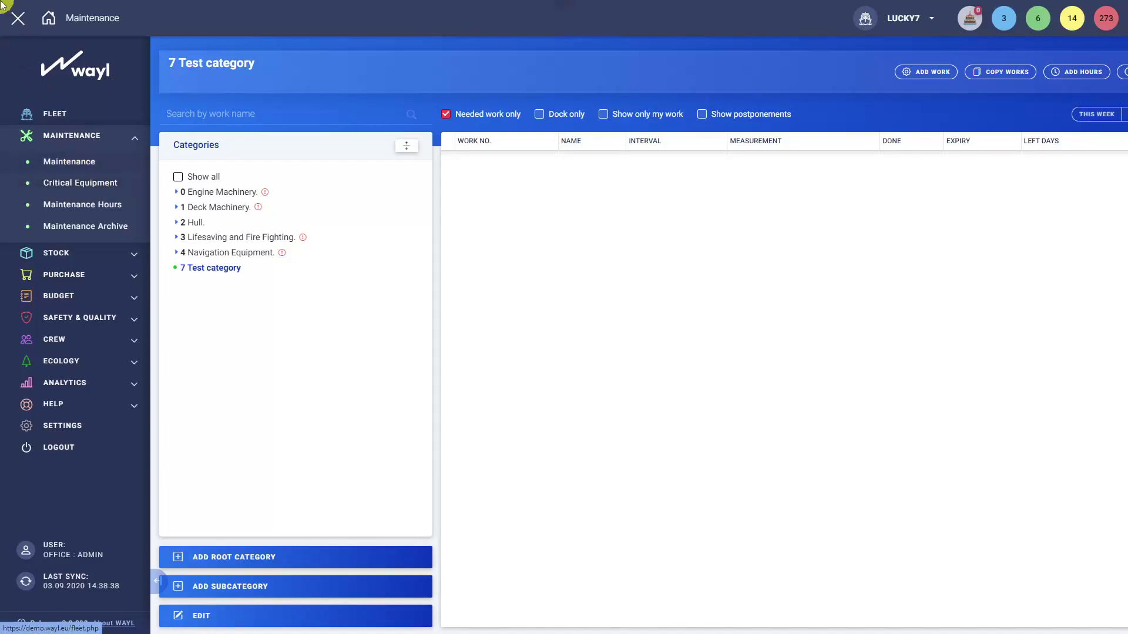
click(18, 18)
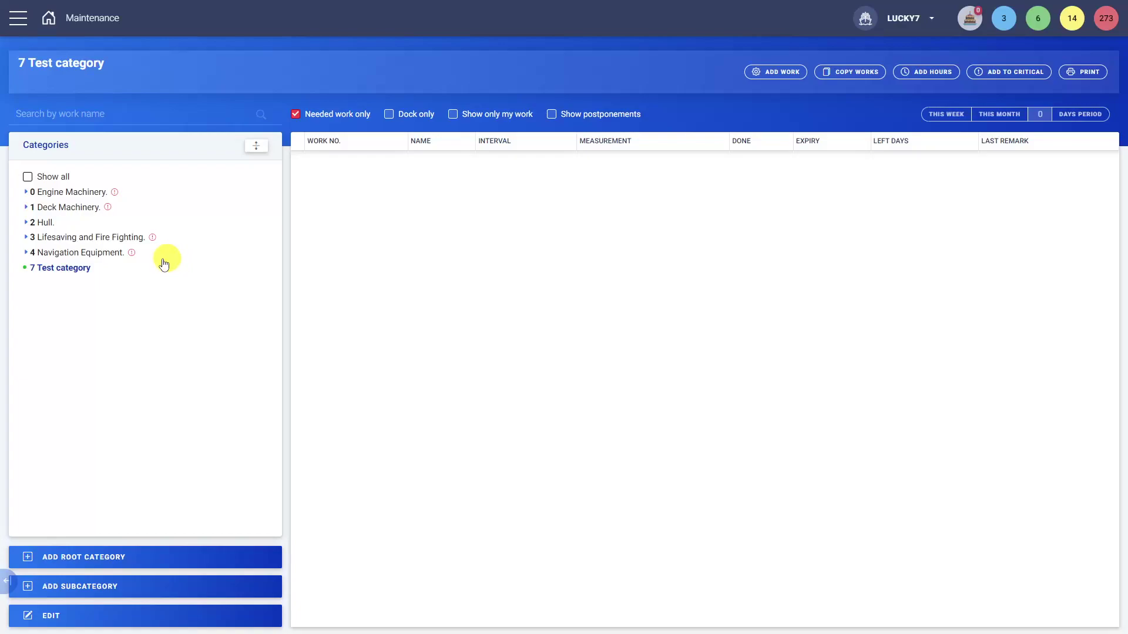
List the maintenance works of the category 4 Navigation Equipment
click(106, 253)
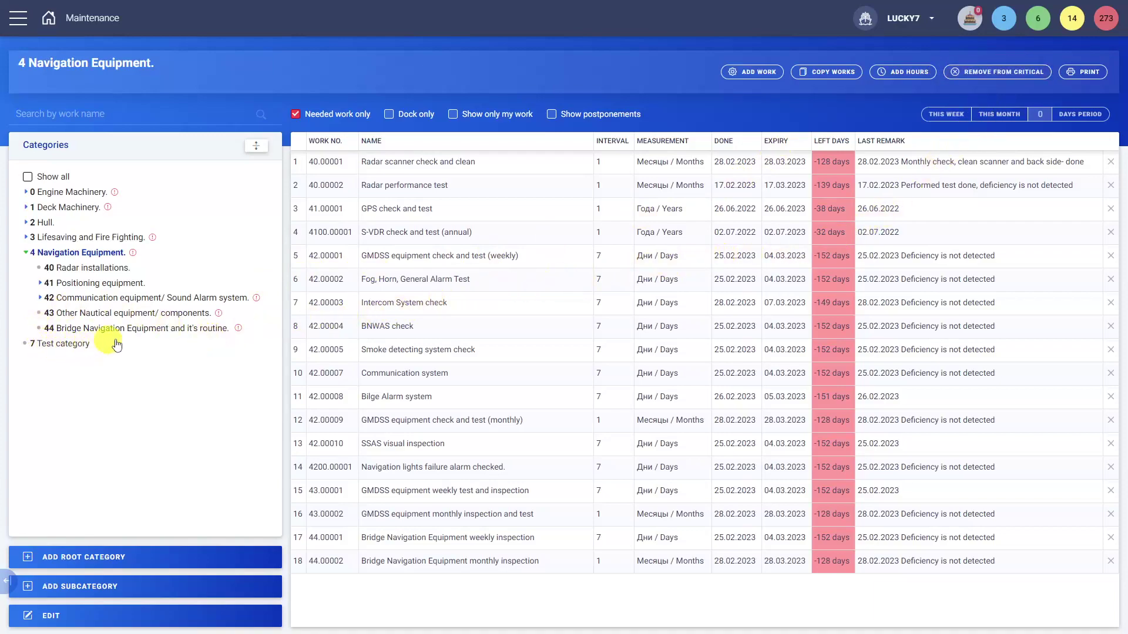
Add the work "Communication system" (42.00007) to critical and remove it from critical again
right_click(559, 300)
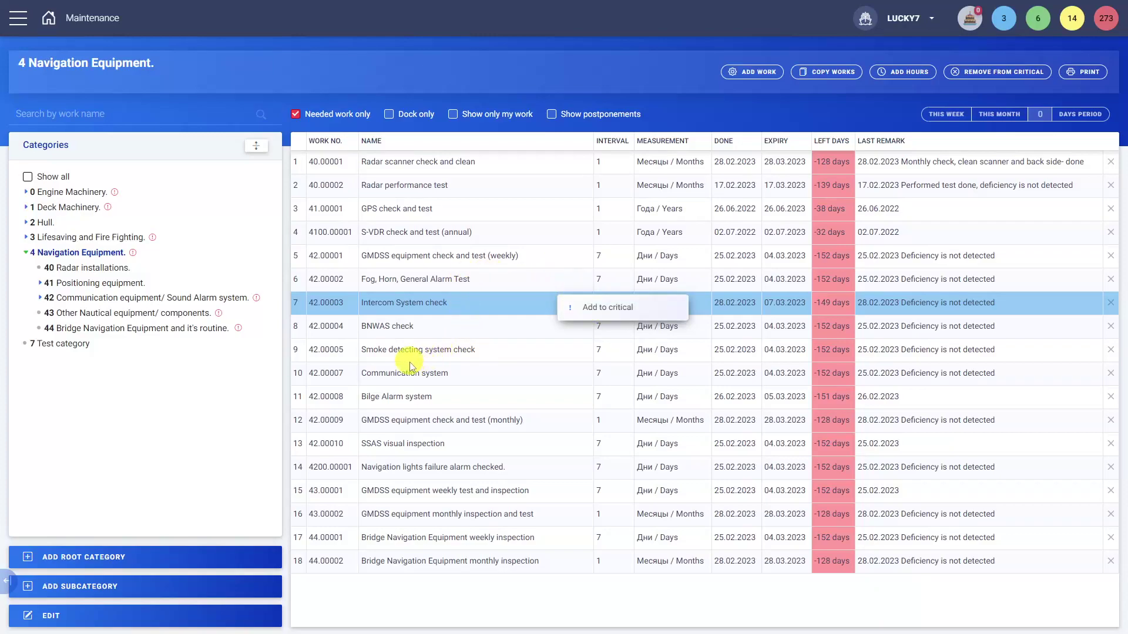
right_click(411, 379)
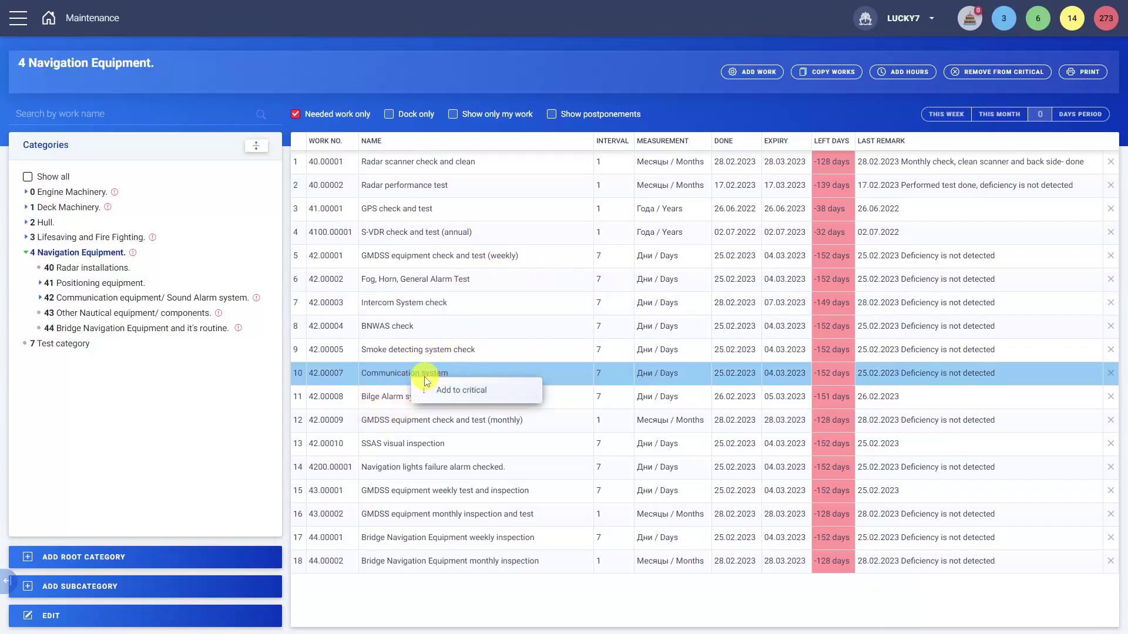
click(453, 390)
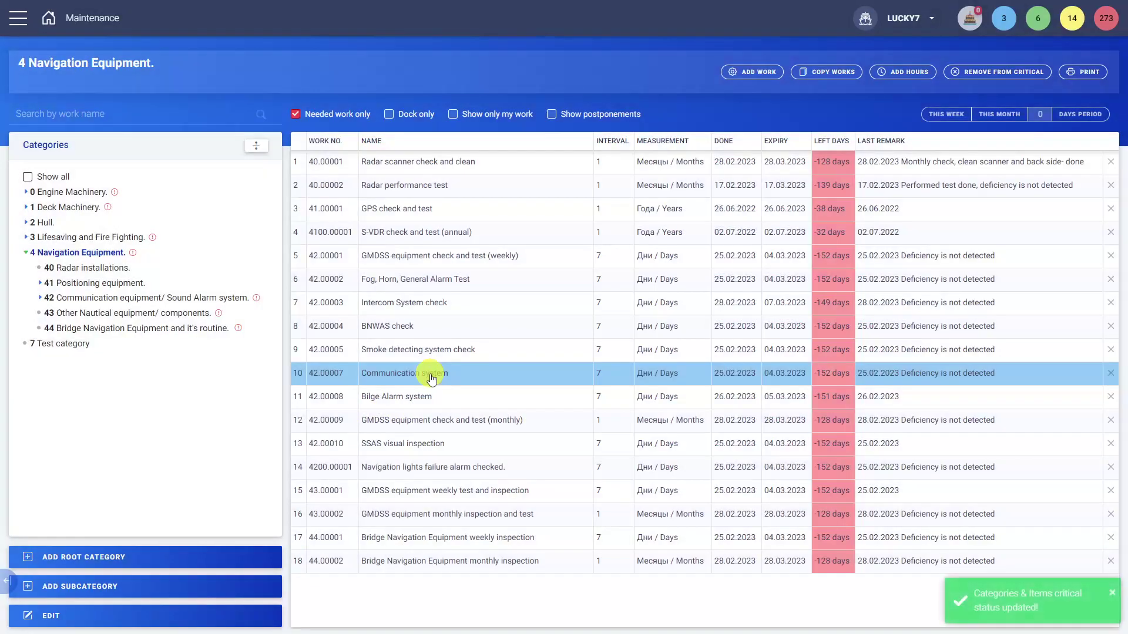
right_click(433, 376)
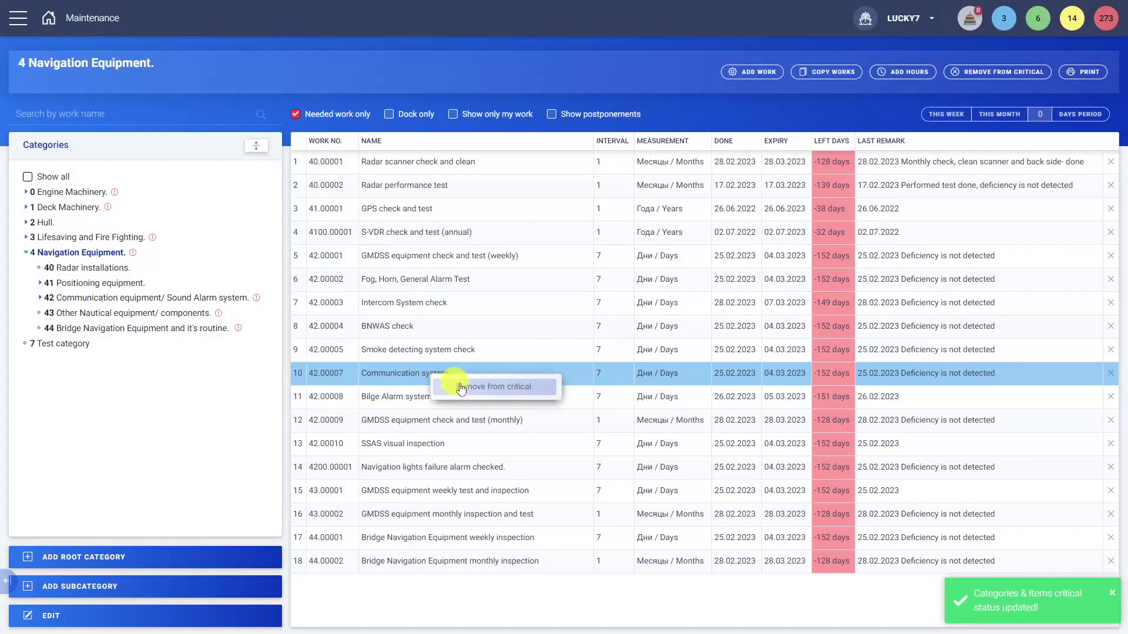
click(476, 388)
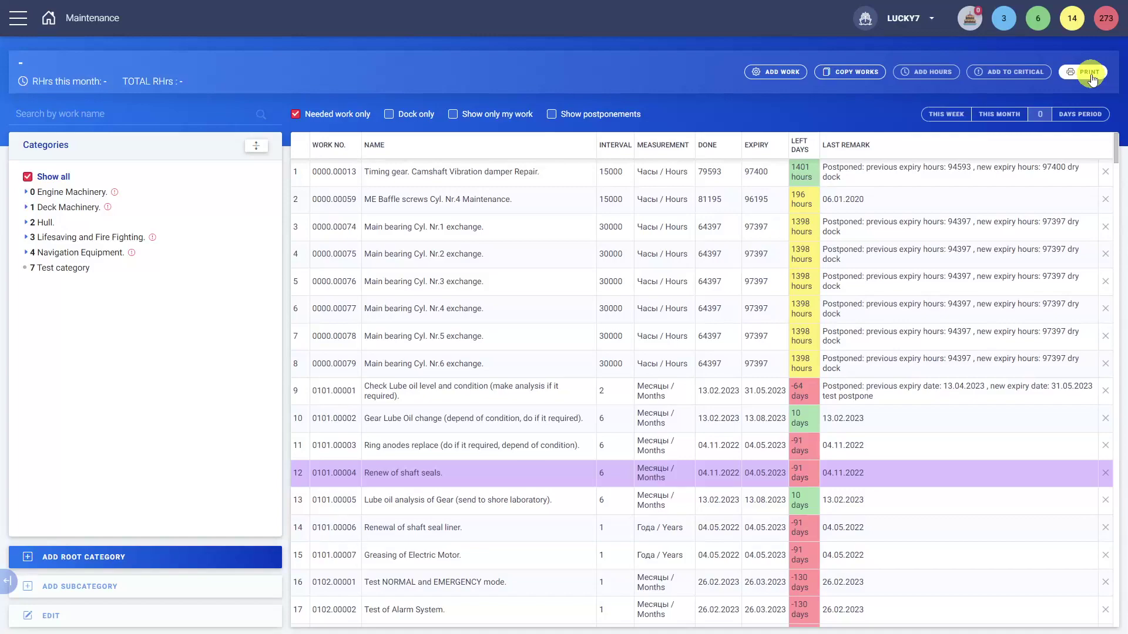
View the details of the work "Main bearing Cyl. Nr.6 exchange" and close them without changes
click(767, 369)
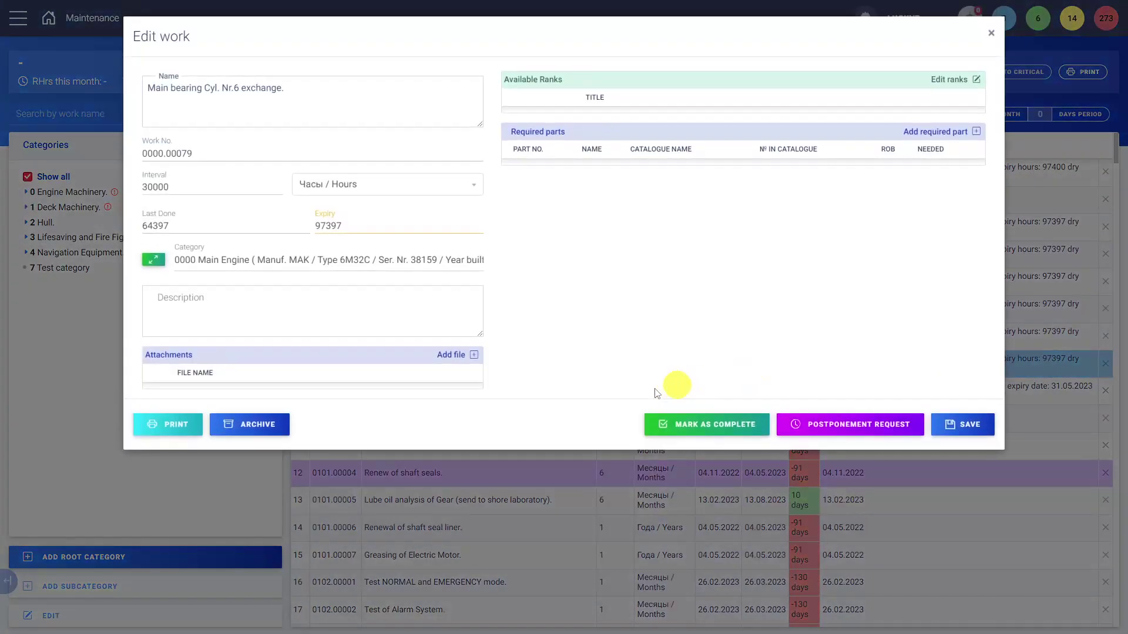
click(991, 33)
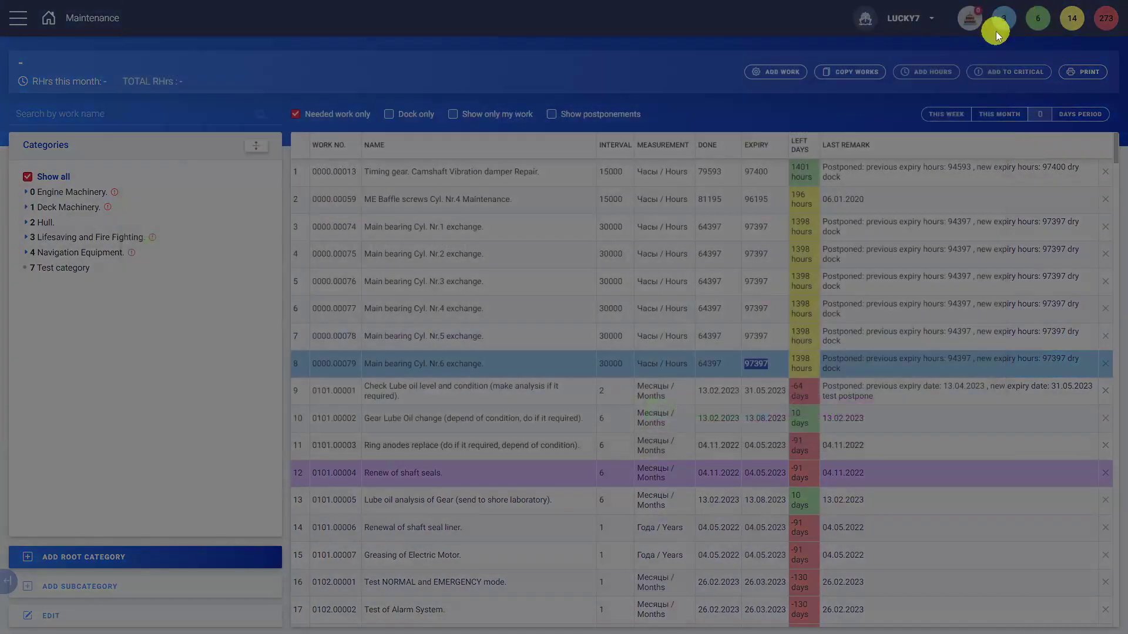